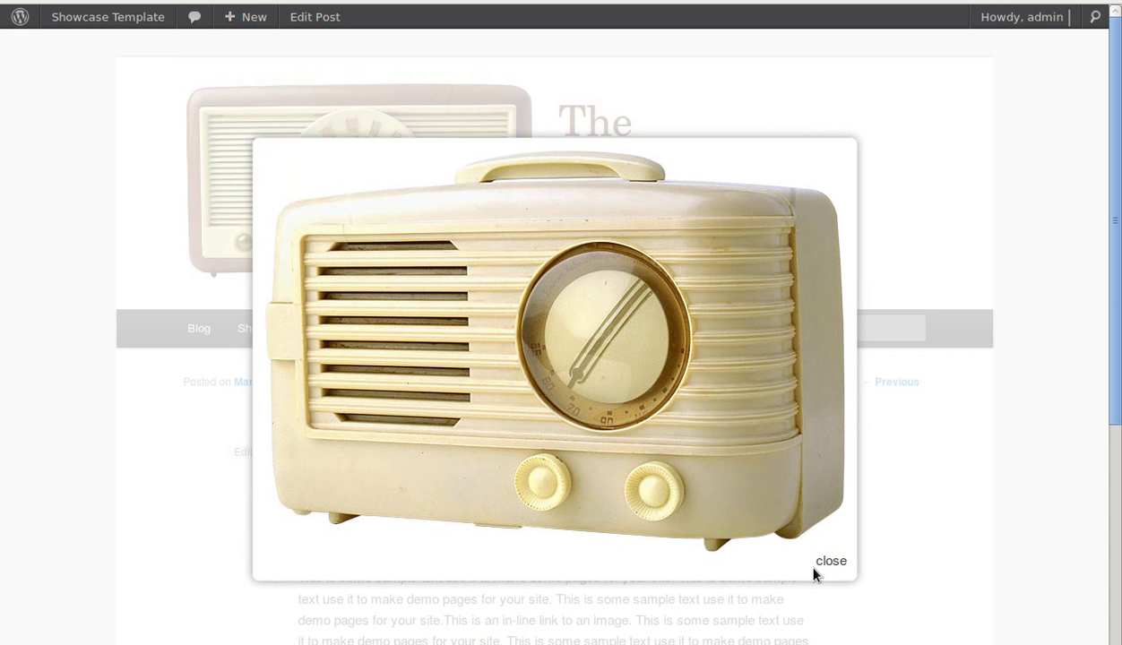
Close the radio image popup, reopen it from the 'here' link, and close it again
left_click(823, 562)
left_click(401, 534)
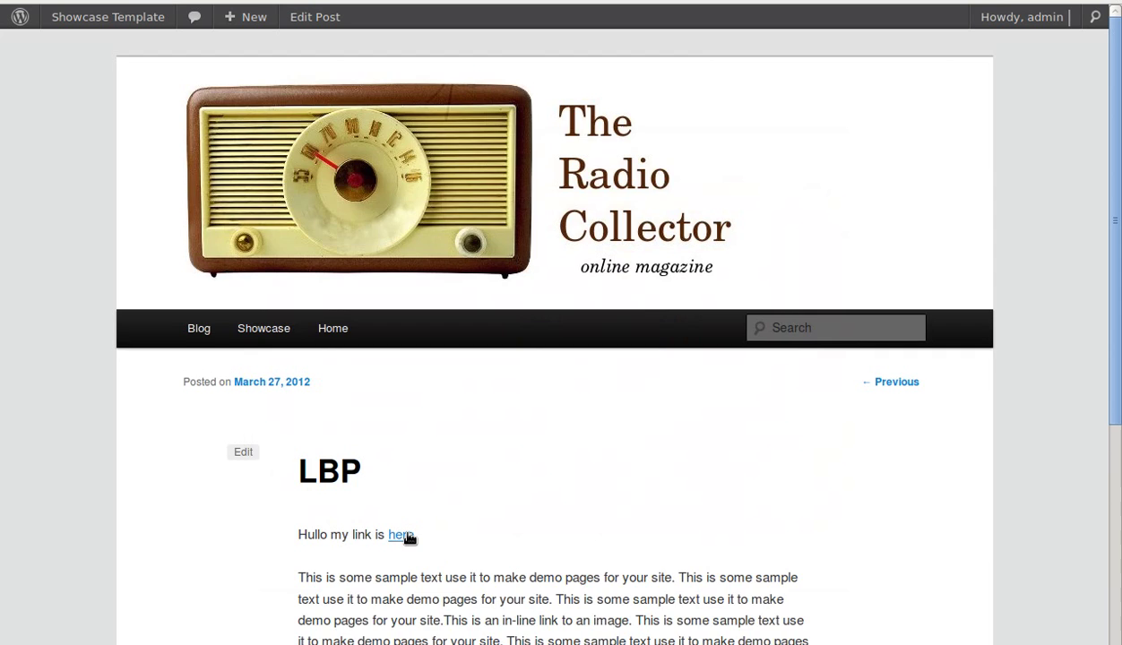
left_click(834, 563)
Return to the LBP post editor, select the in-line link sentence, and open Media > Library
key("alt+Left")
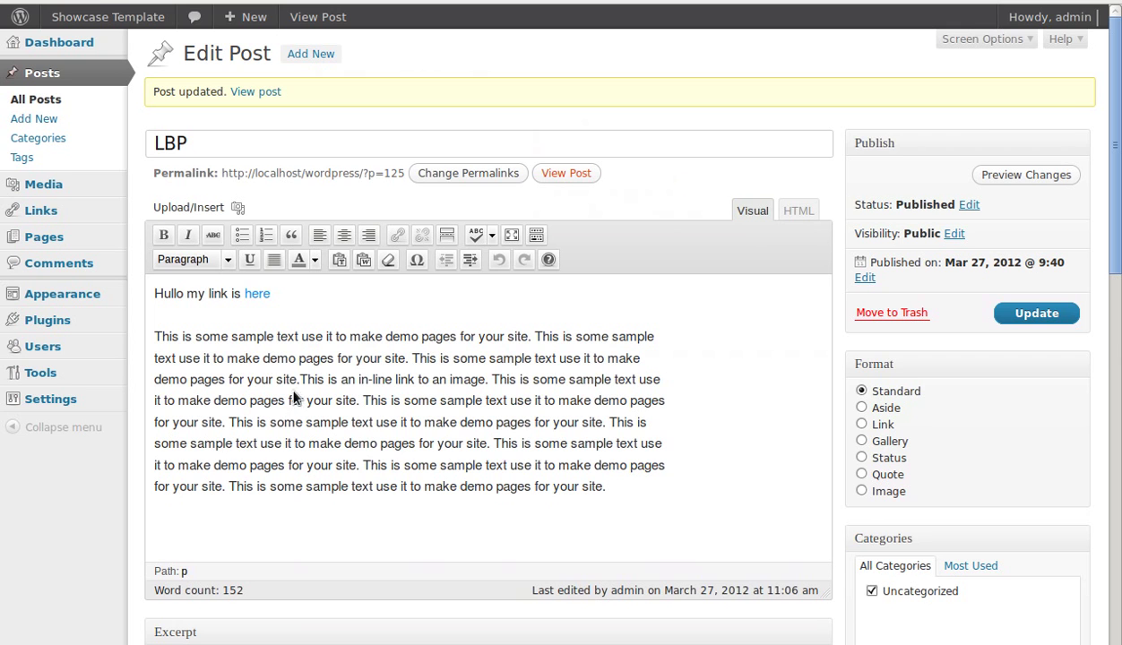
left_click_drag(300, 379, 484, 381)
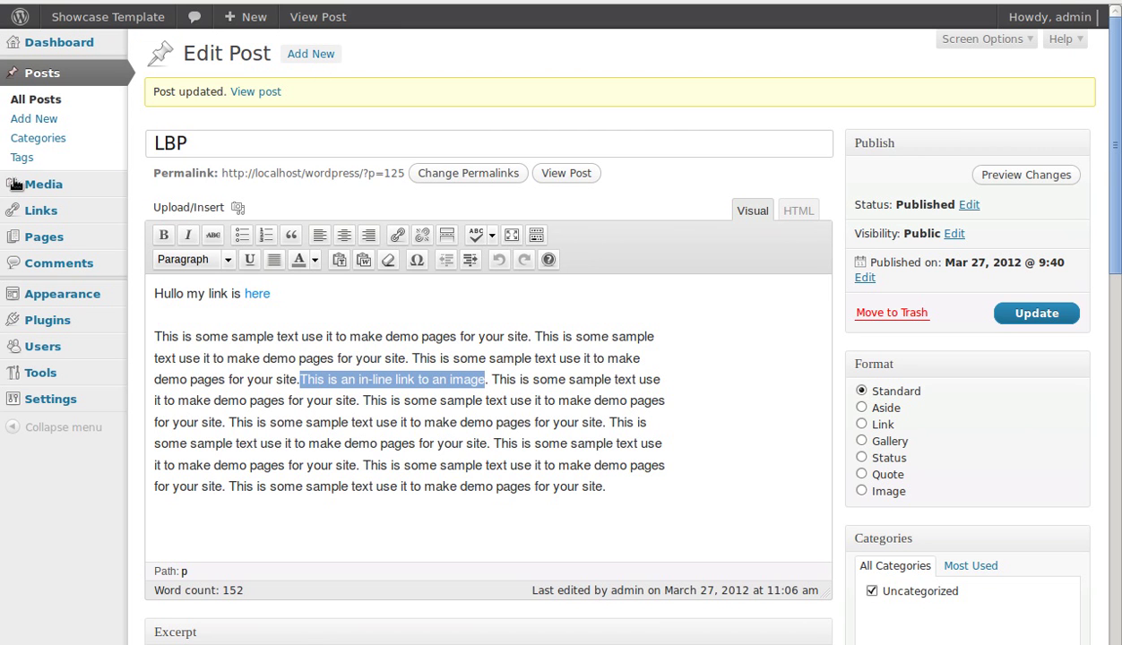
mouse_move(43, 184)
left_click(152, 184)
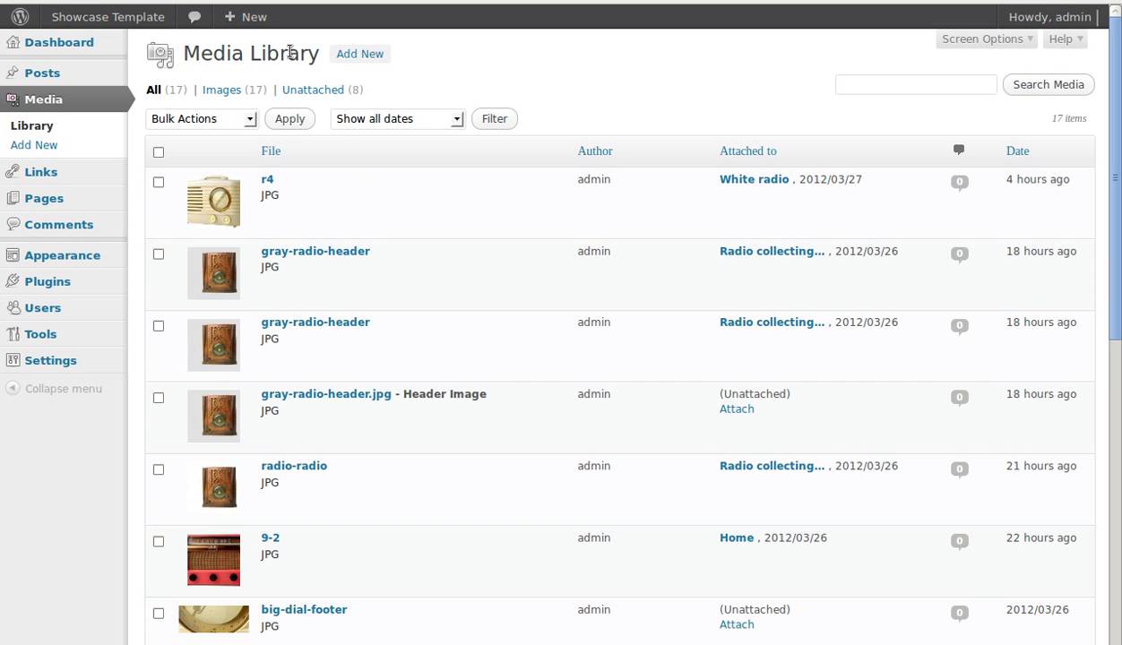
Open the r4 image's Edit Media page and copy its full file URL
left_click_drag(287, 54, 306, 54)
mouse_move(213, 202)
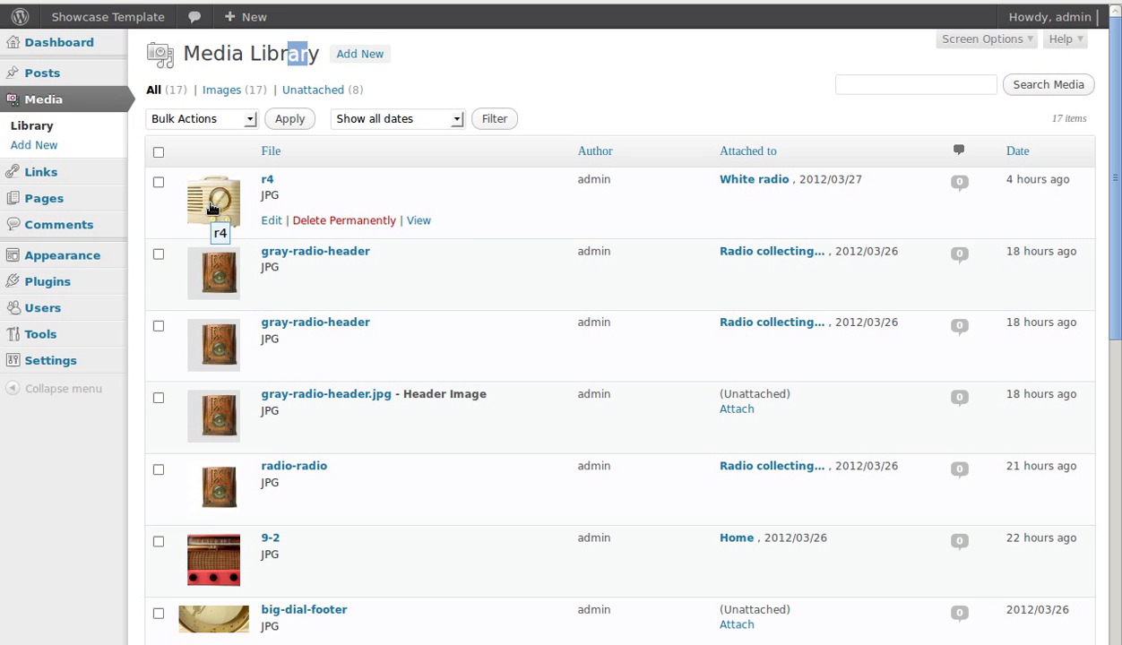
left_click(213, 208)
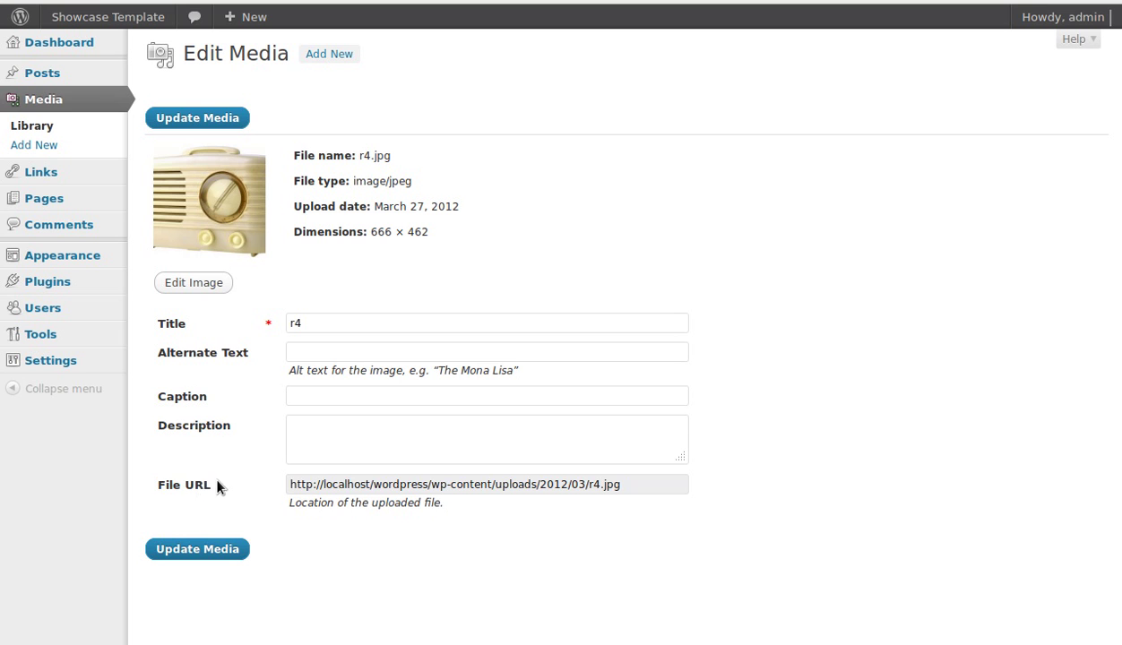
triple_click(148, 485)
left_click(151, 488)
triple_click(154, 489)
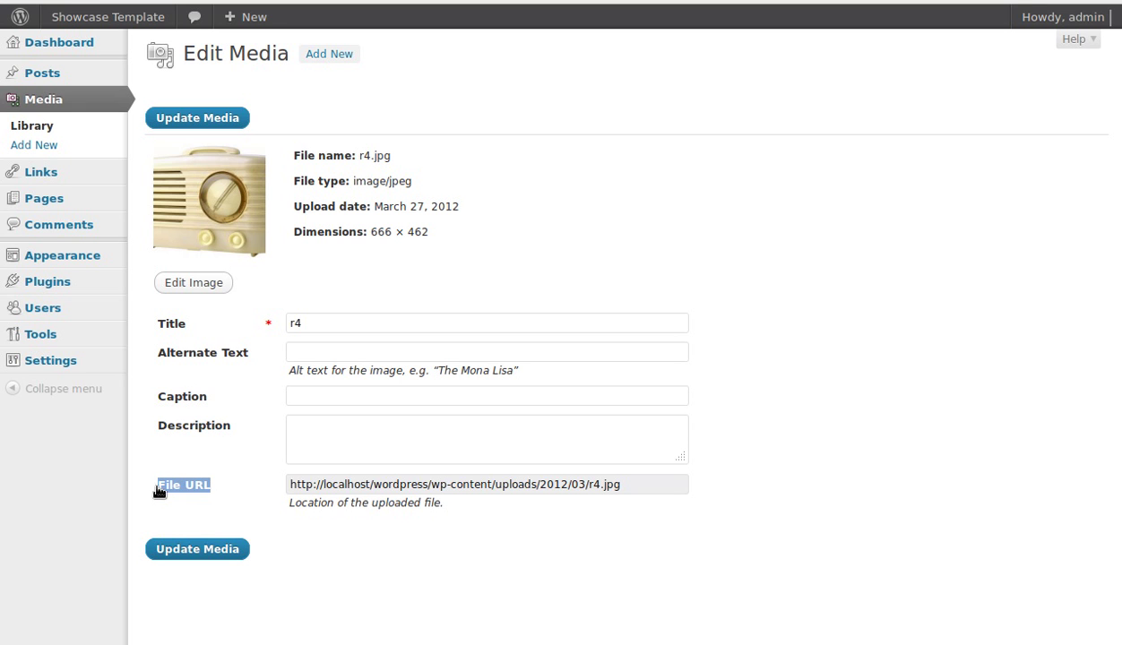
left_click(345, 484)
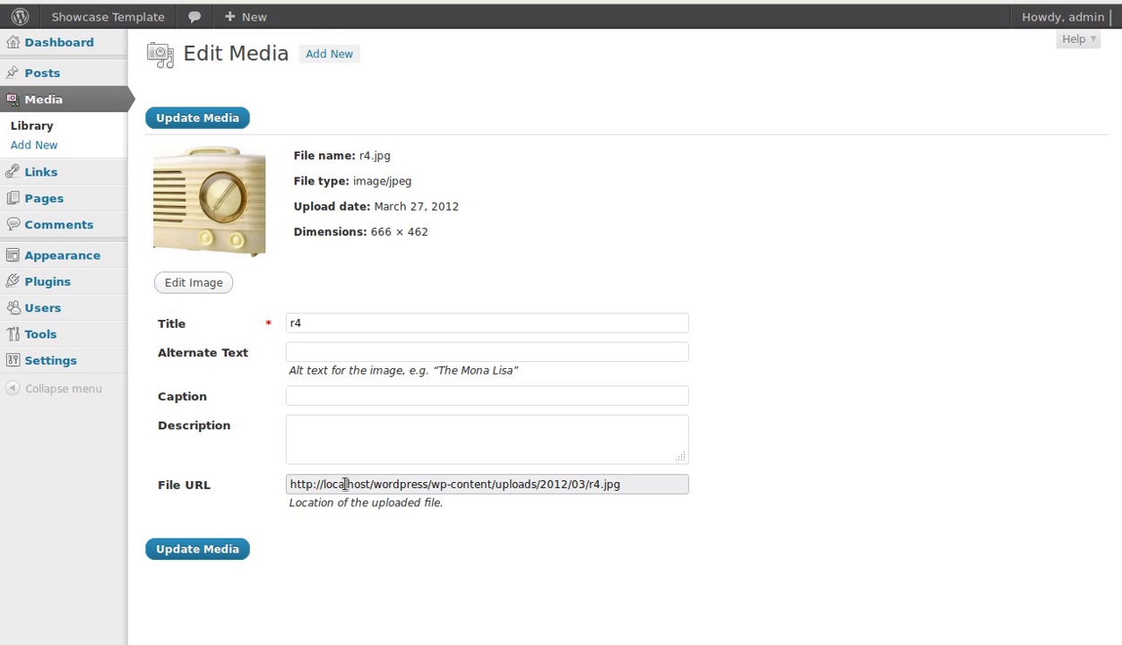
triple_click(345, 484)
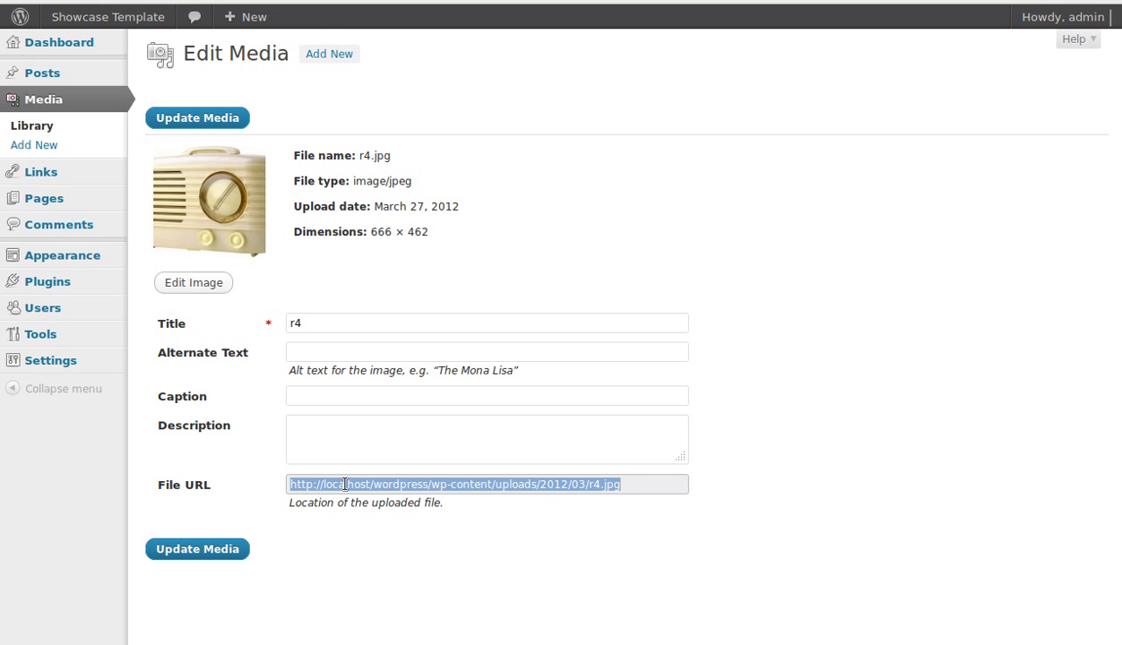
right_click(345, 484)
left_click(354, 544)
Check the URL ends in r4.jpg, then reselect and copy the whole file URL again
left_click(587, 484)
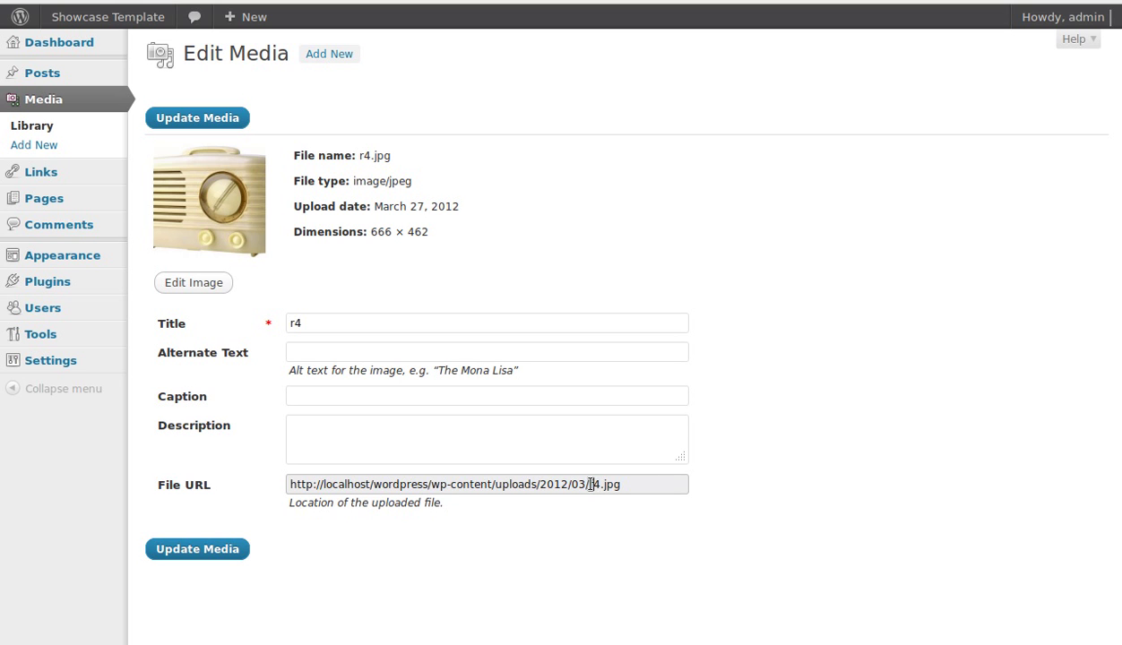
left_click_drag(588, 484, 621, 485)
left_click(623, 485)
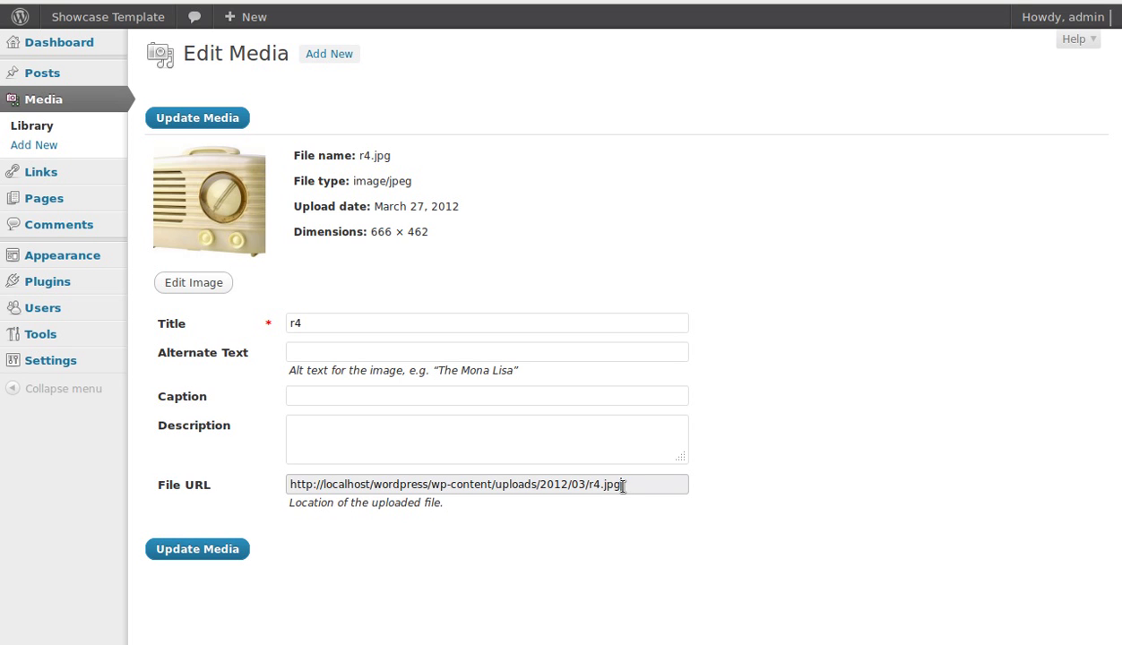
triple_click(525, 484)
right_click(525, 485)
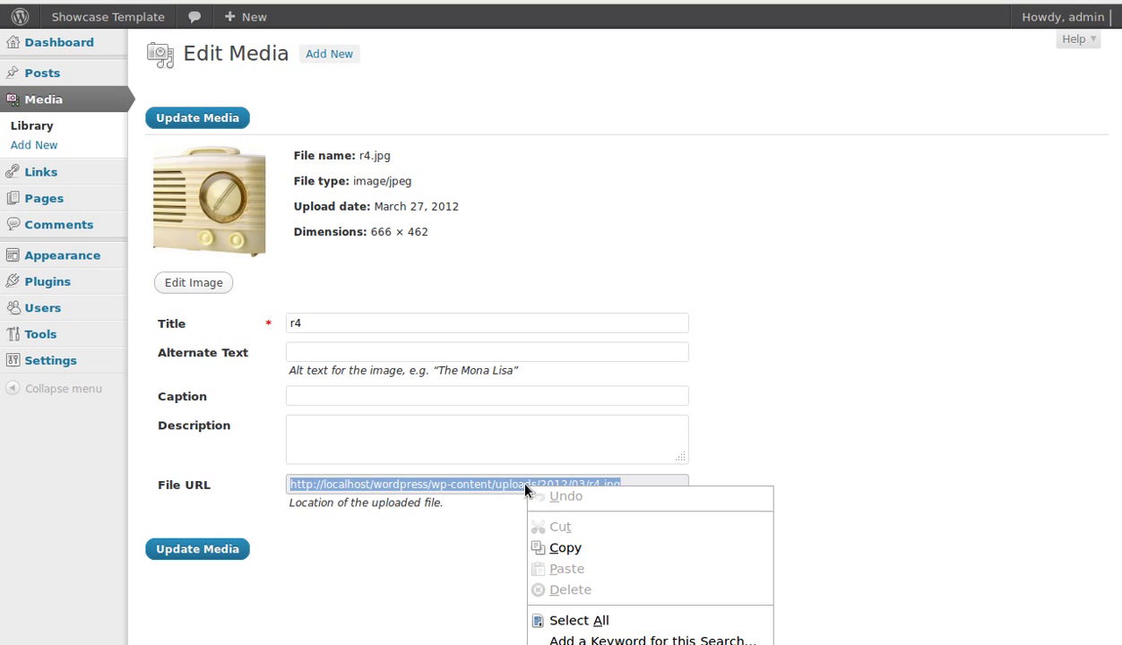
left_click(560, 548)
left_click_drag(222, 485, 175, 488)
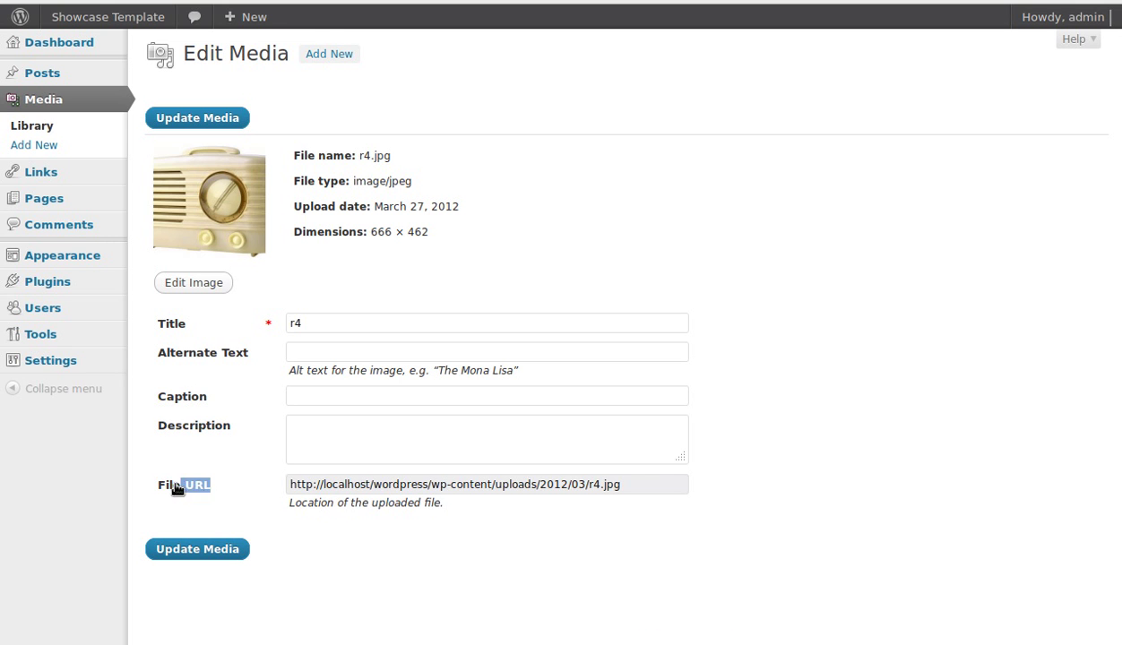
triple_click(148, 490)
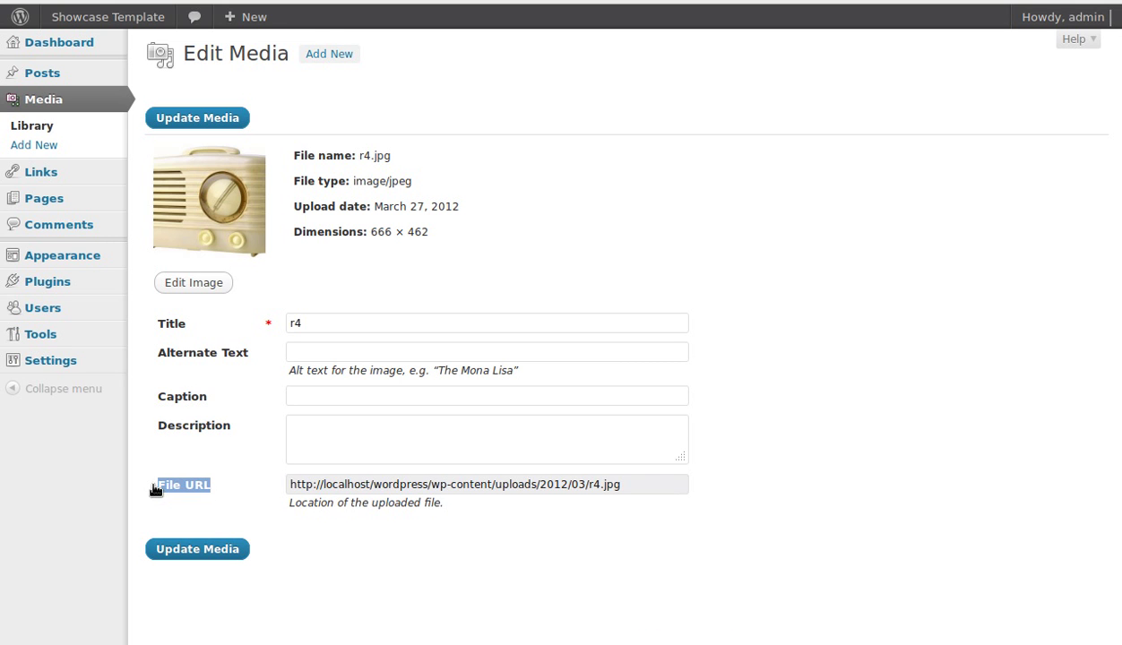
left_click(303, 564)
mouse_move(42, 72)
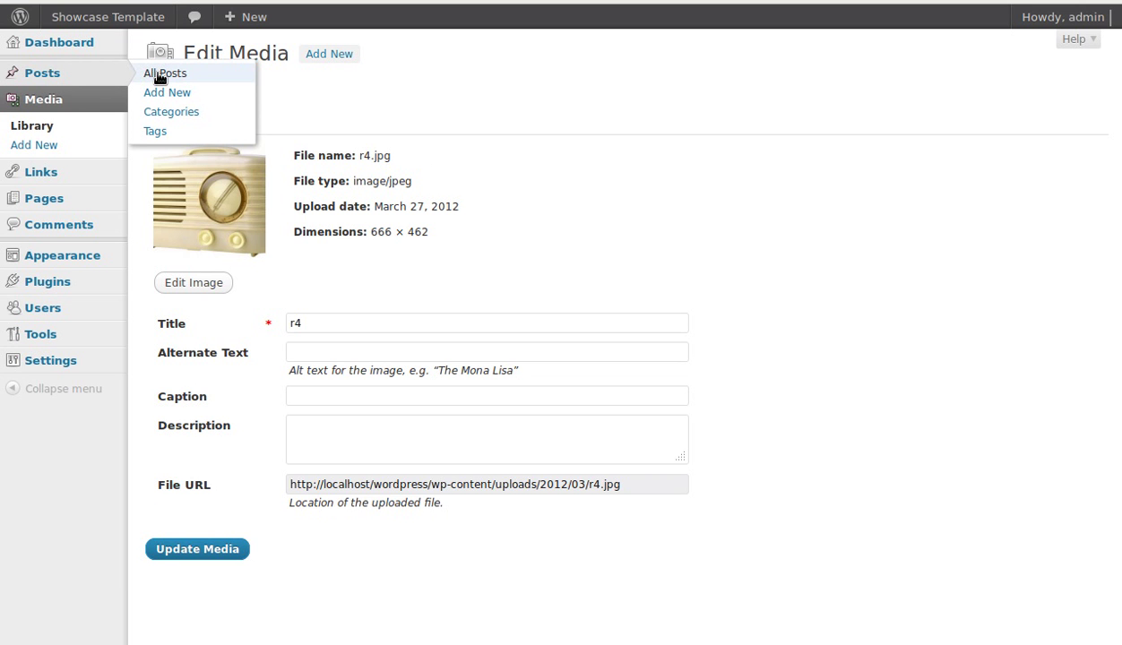
Open the LBP post from All Posts and select 'This is an in-line link to an image'
left_click(159, 78)
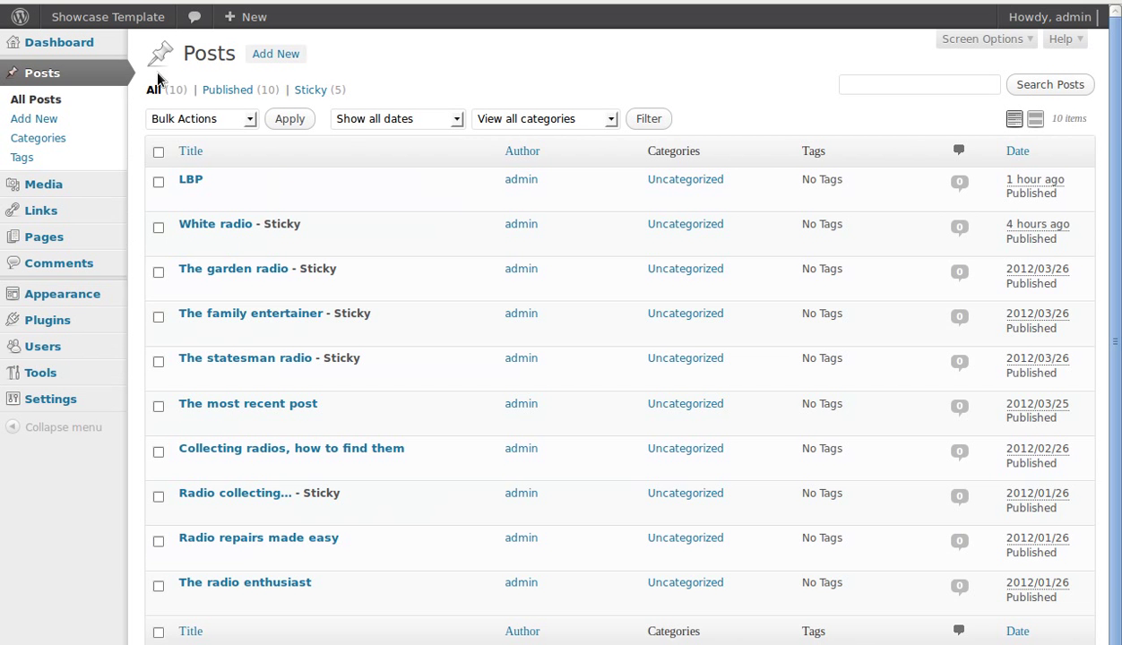
left_click(190, 181)
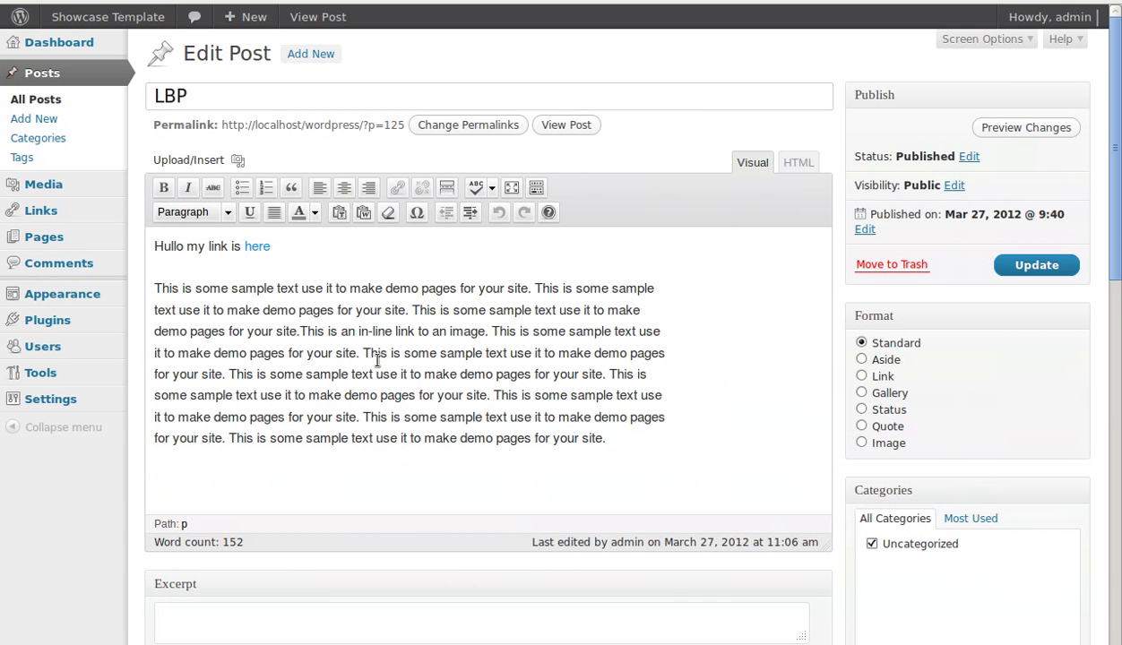
left_click_drag(302, 331, 483, 333)
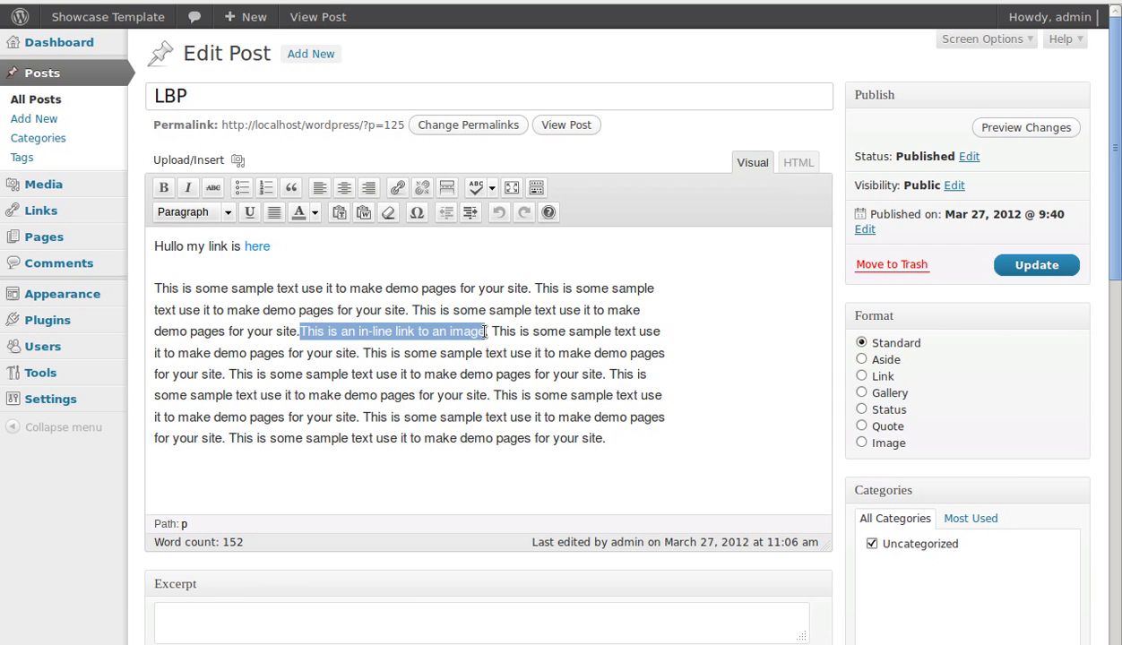
Link the sentence to the pasted r4 URL, titled 'Popup image', opening in a new tab
left_click(396, 188)
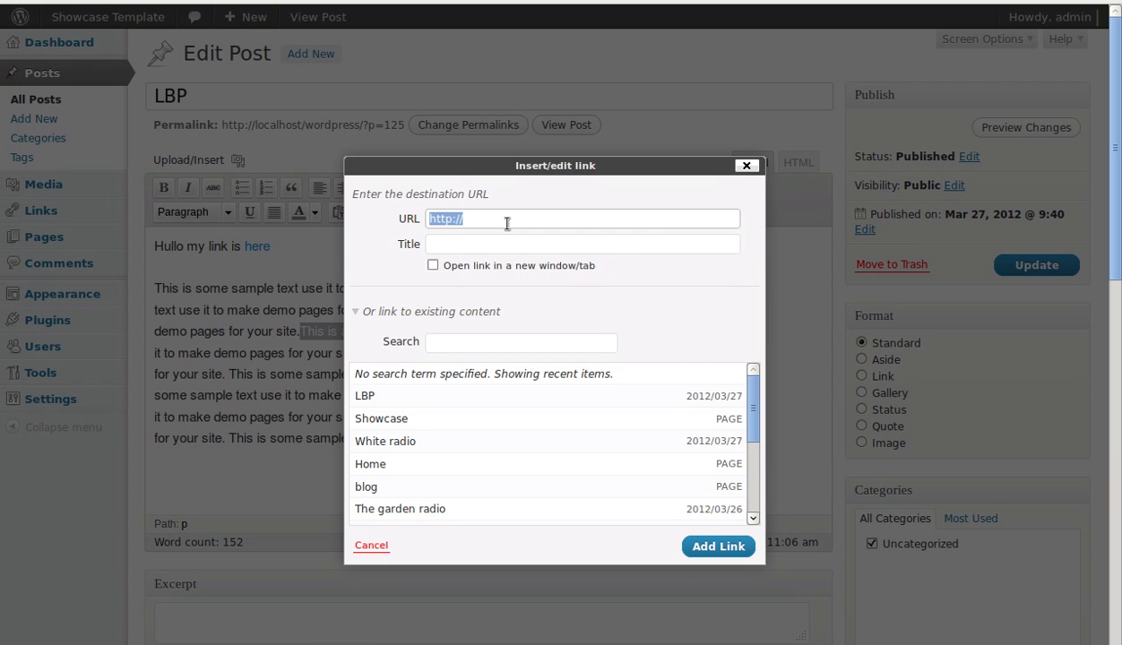
key("ctrl+v")
left_click(409, 219)
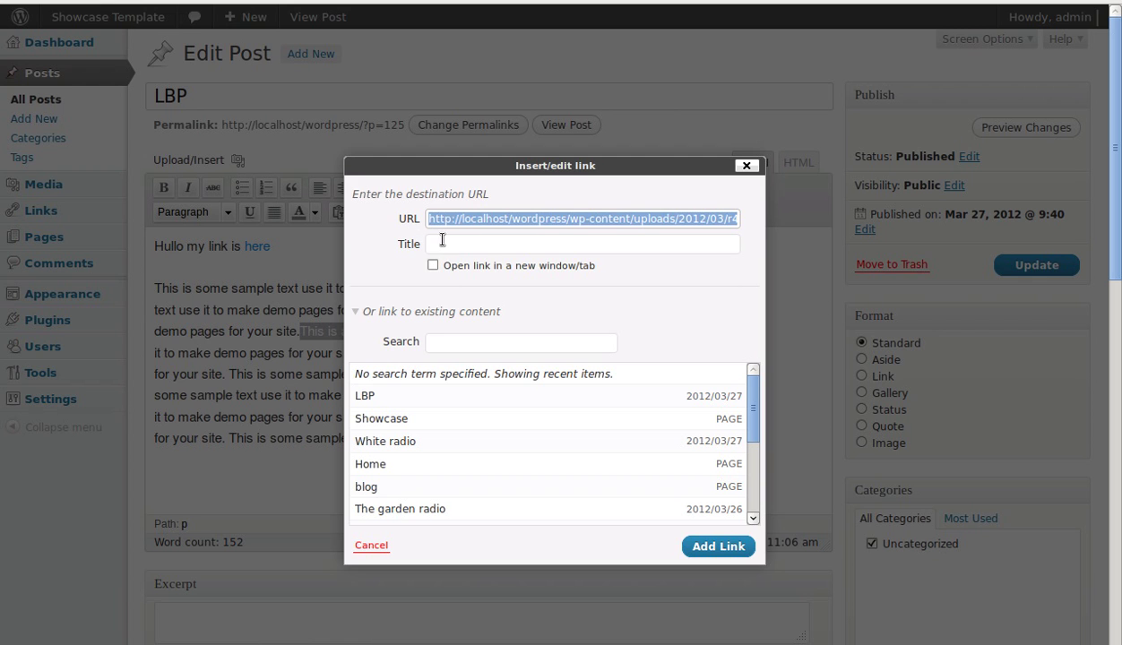
left_click(442, 240)
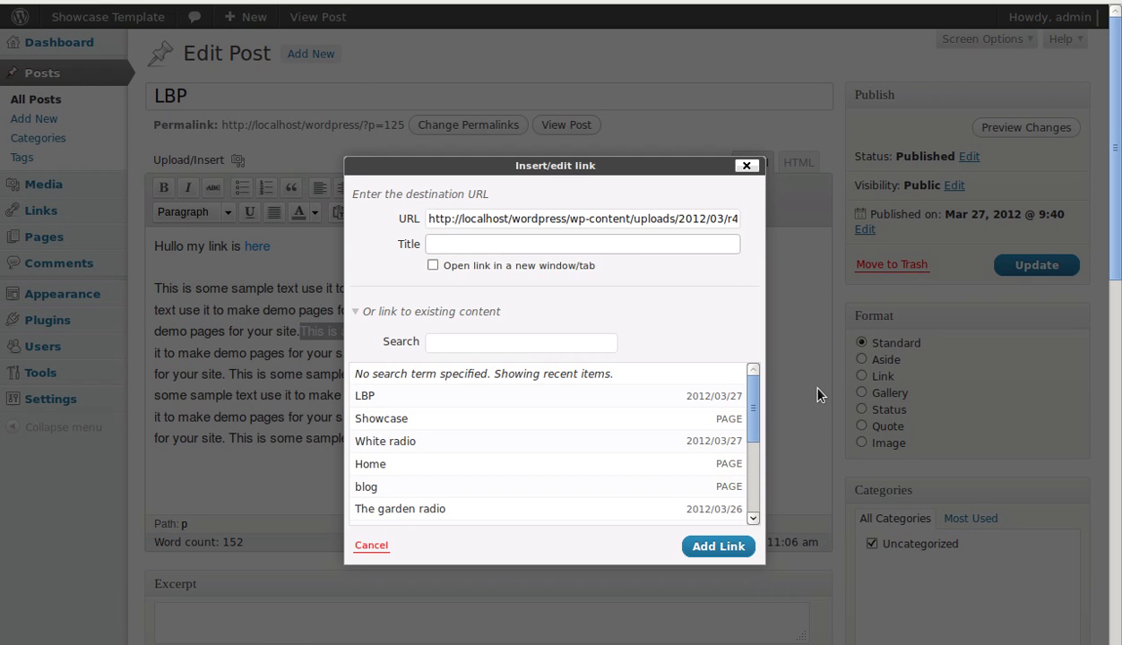
type("Pop")
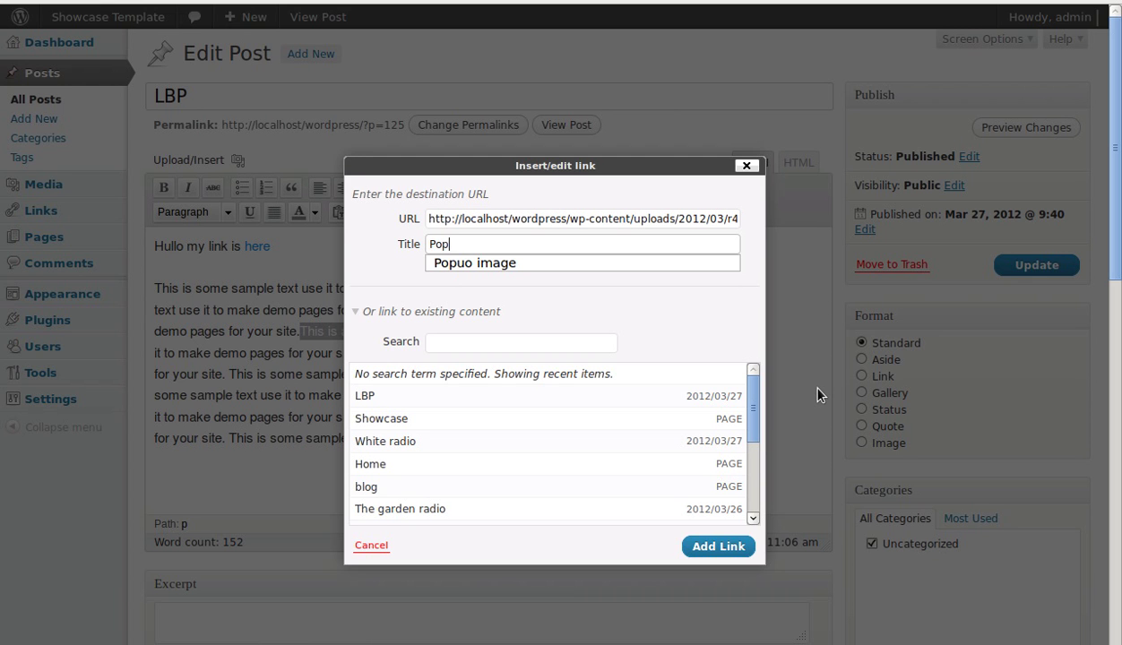
type("up ")
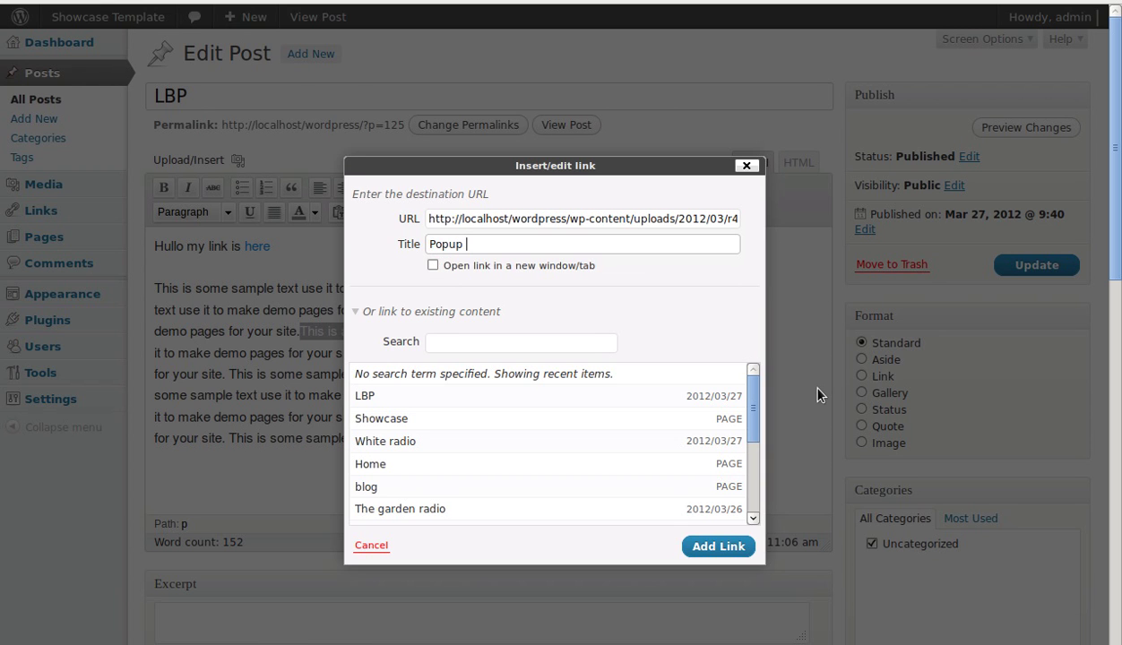
type("image")
left_click(433, 265)
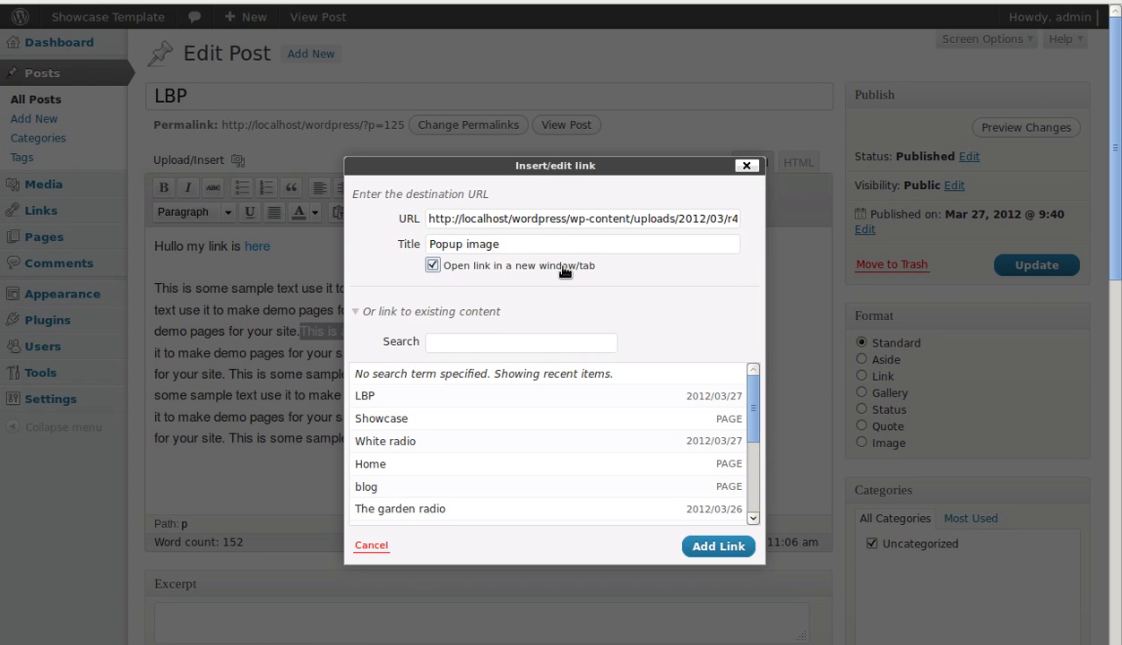
left_click(714, 554)
left_click(714, 553)
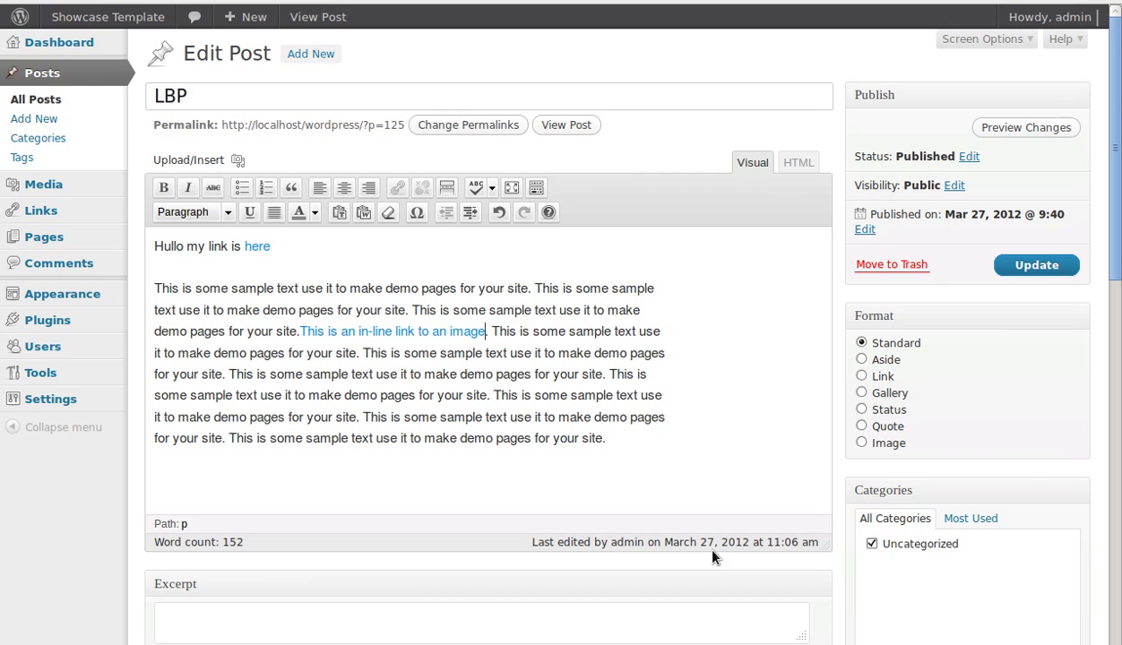
Update the post, switch to HTML view, and place the cursor after the second link's r4.jpg"
left_click(1004, 267)
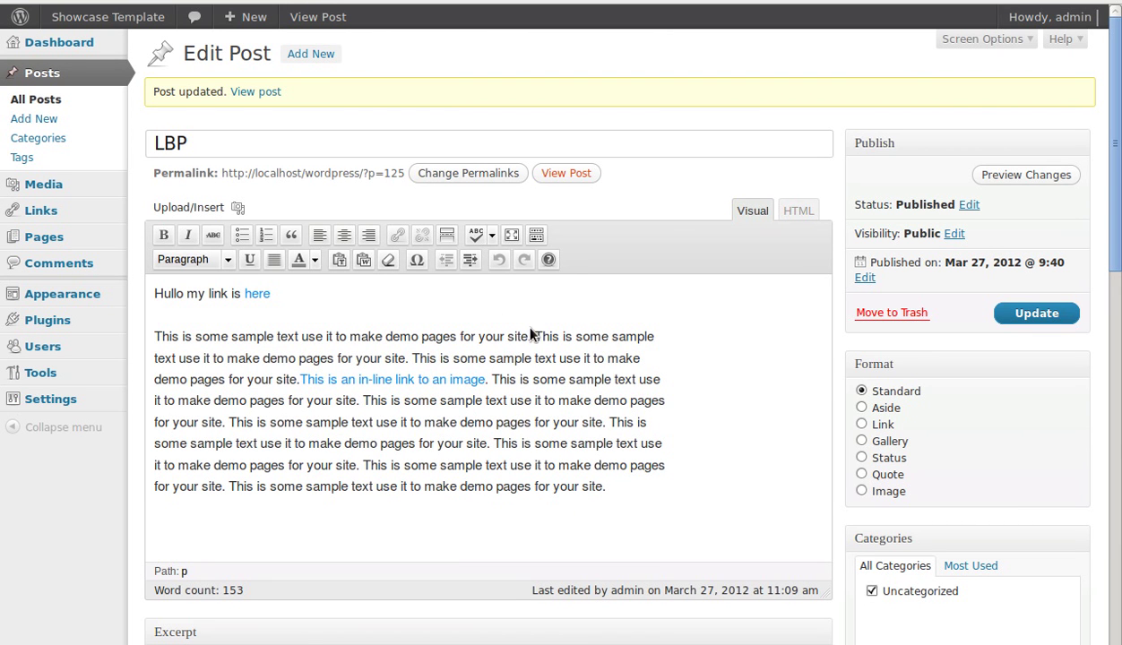
left_click(792, 217)
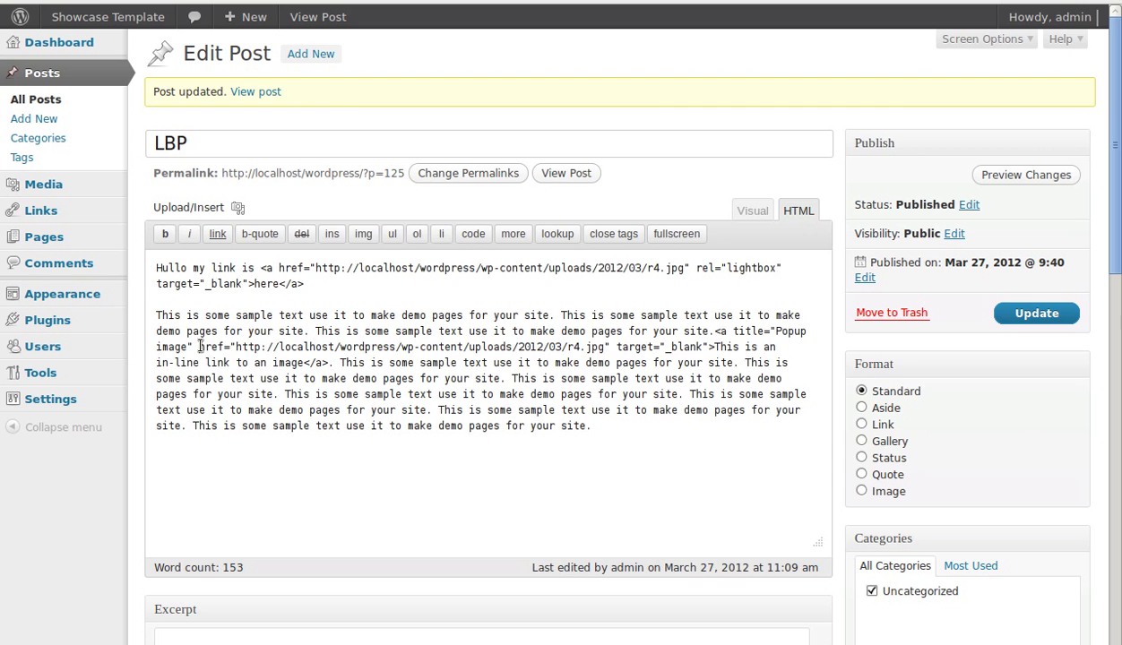
left_click_drag(200, 347, 395, 347)
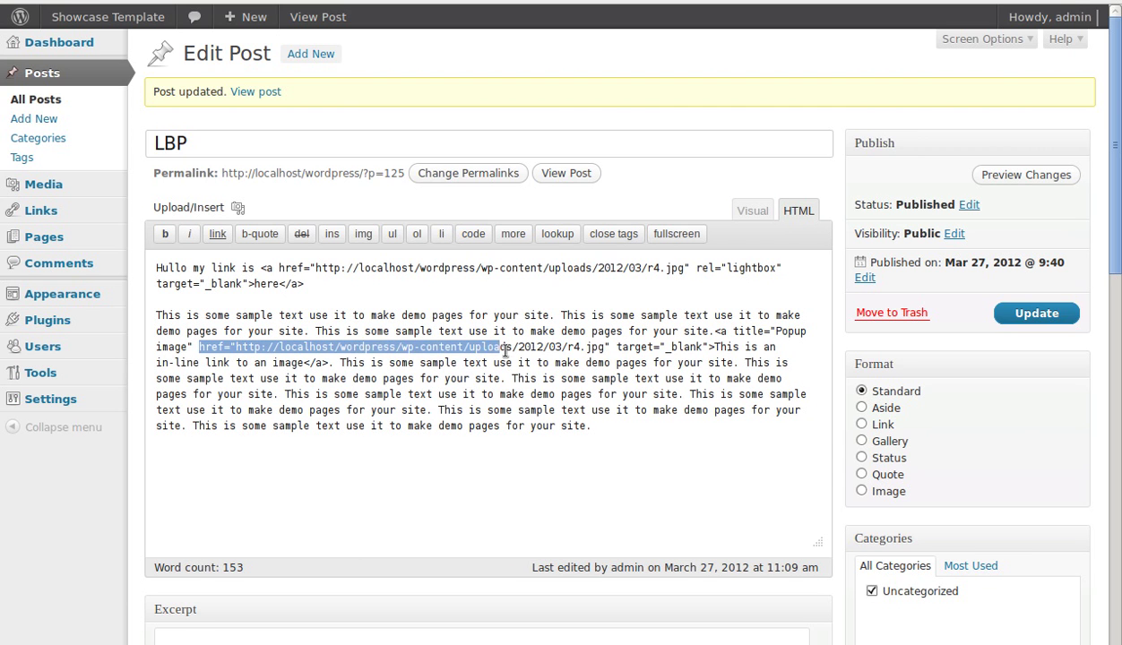
left_click_drag(394, 348, 612, 346)
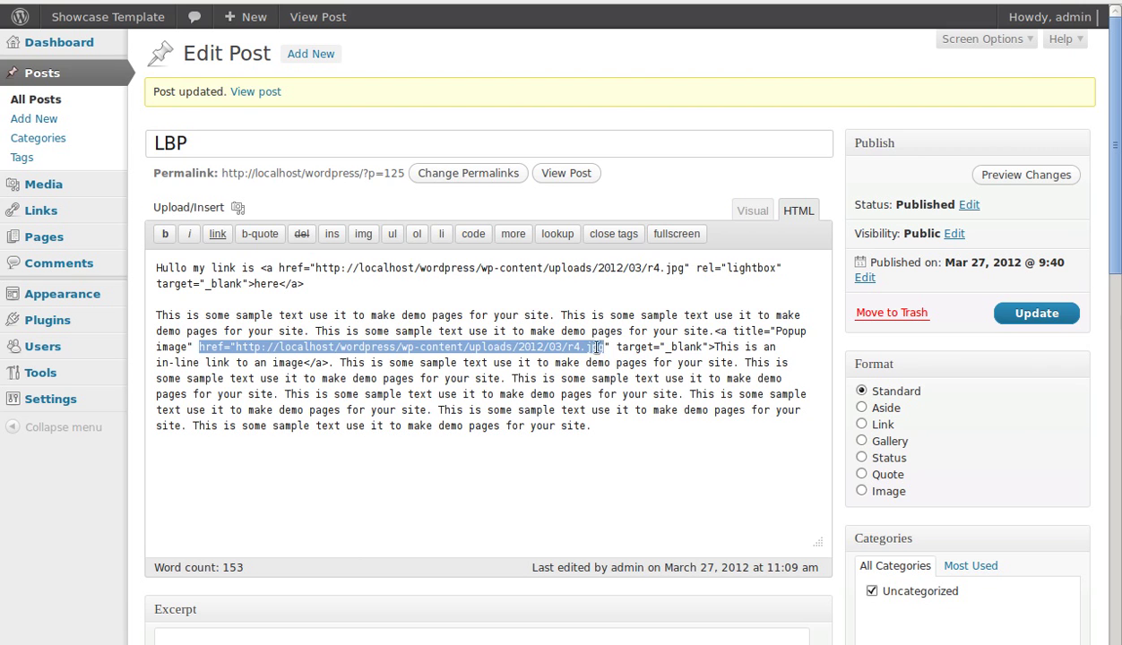
left_click(612, 347)
left_click_drag(612, 347, 604, 346)
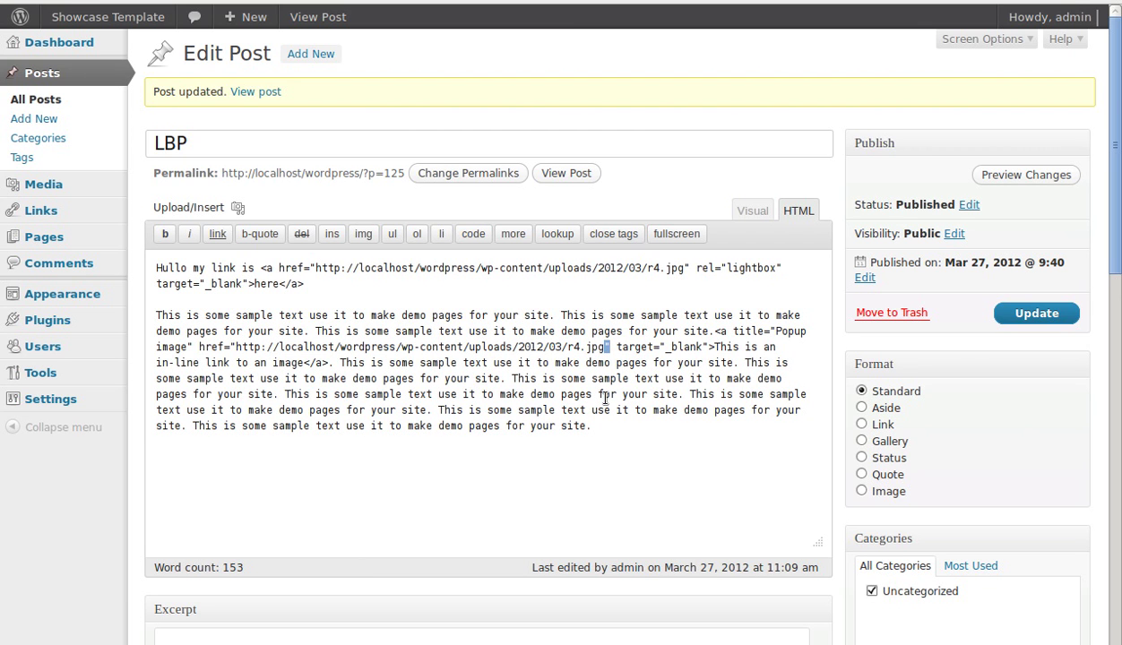
left_click(610, 347)
Copy rel="lightbox" from the gedit note and switch back to the browser
key("alt+Tab")
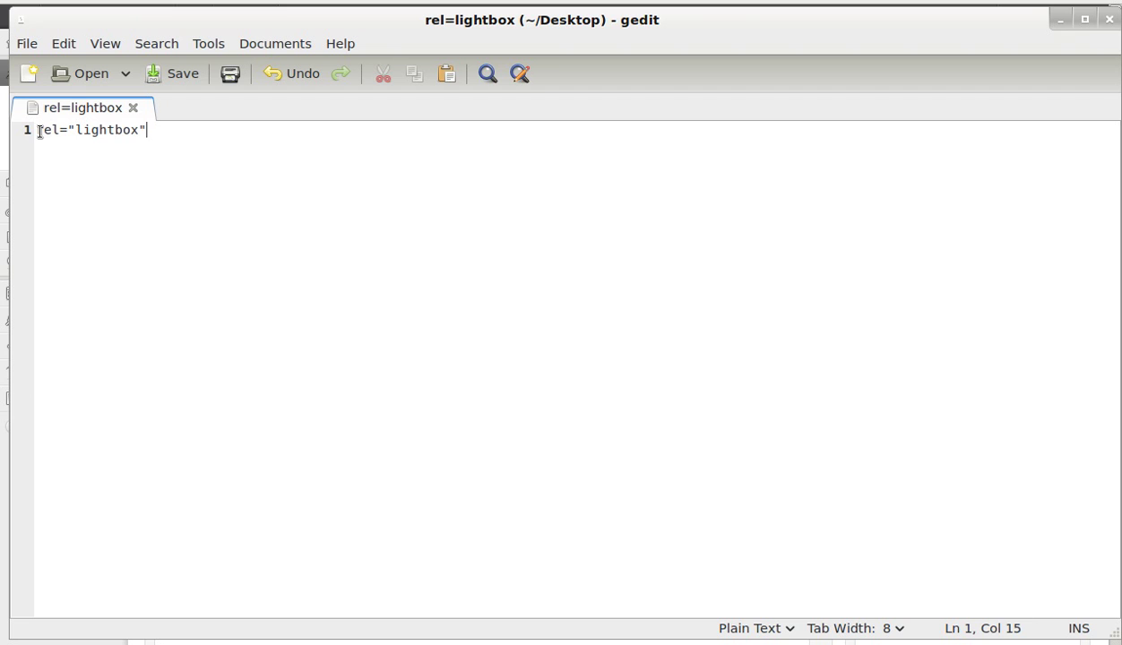
left_click_drag(37, 130, 148, 131)
key("ctrl+c")
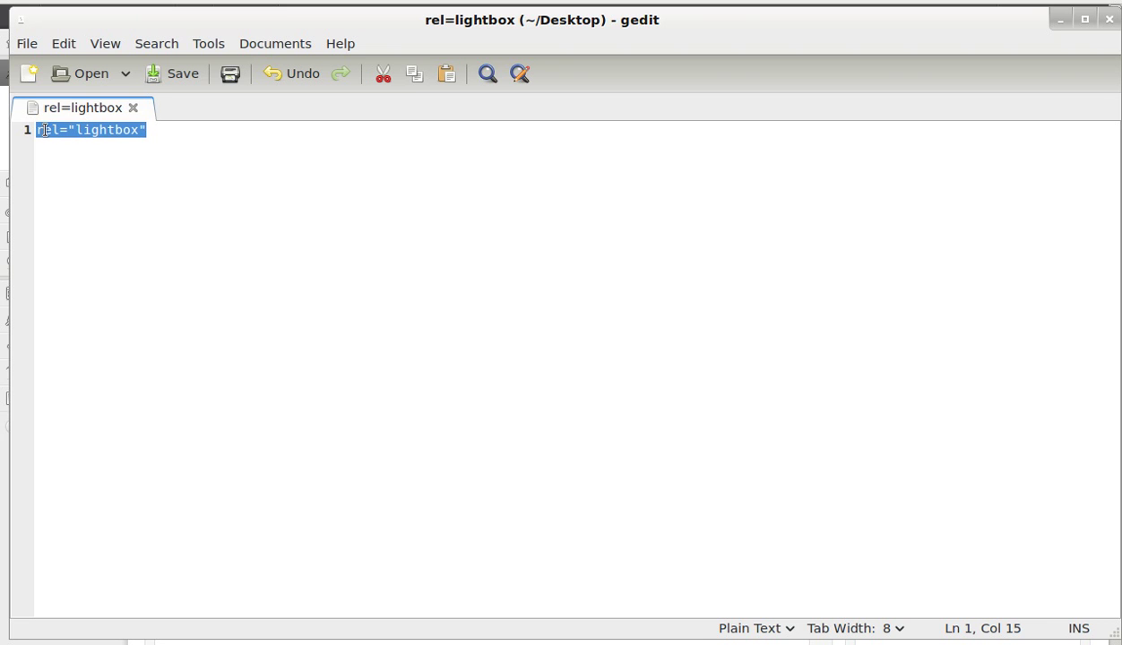
right_click(113, 131)
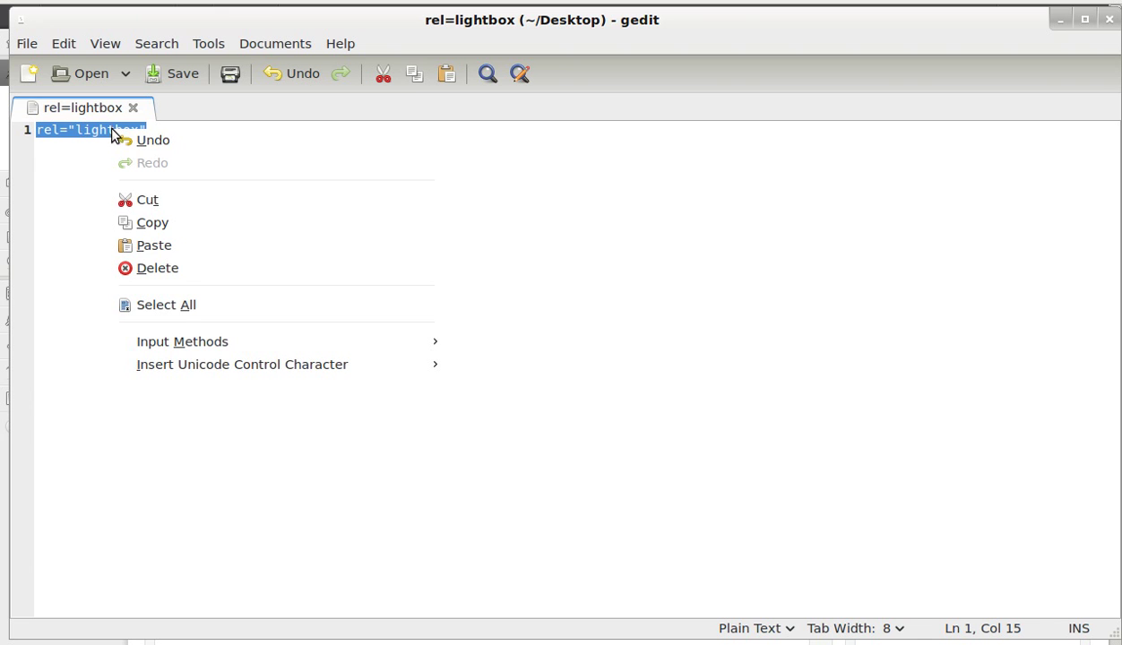
left_click(142, 224)
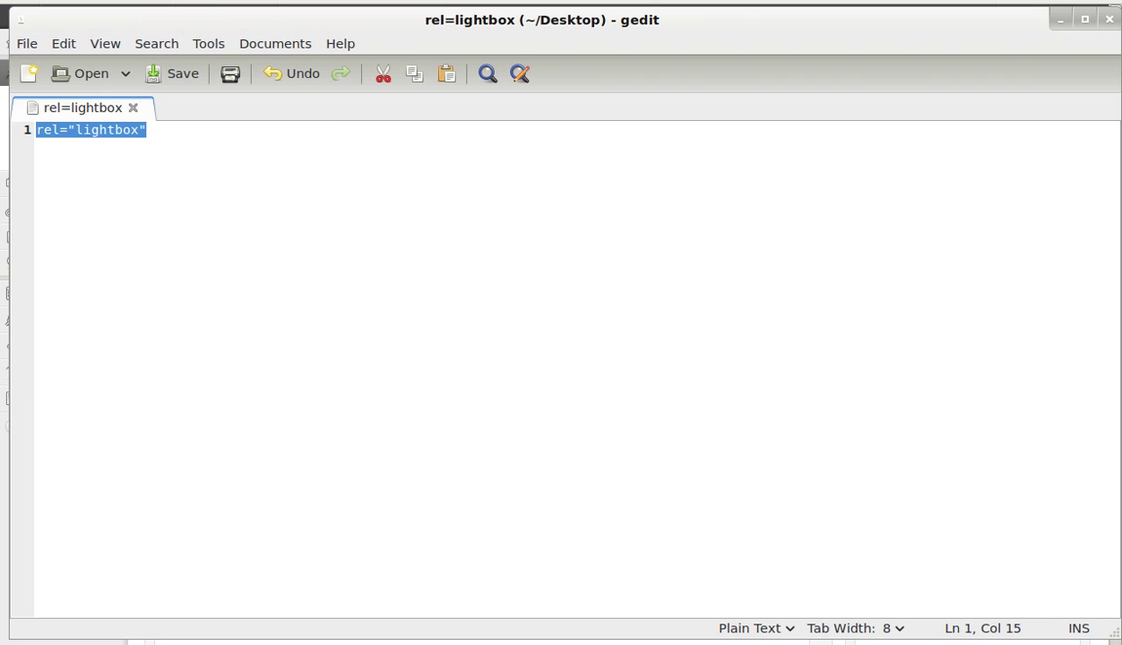
key("alt+Tab")
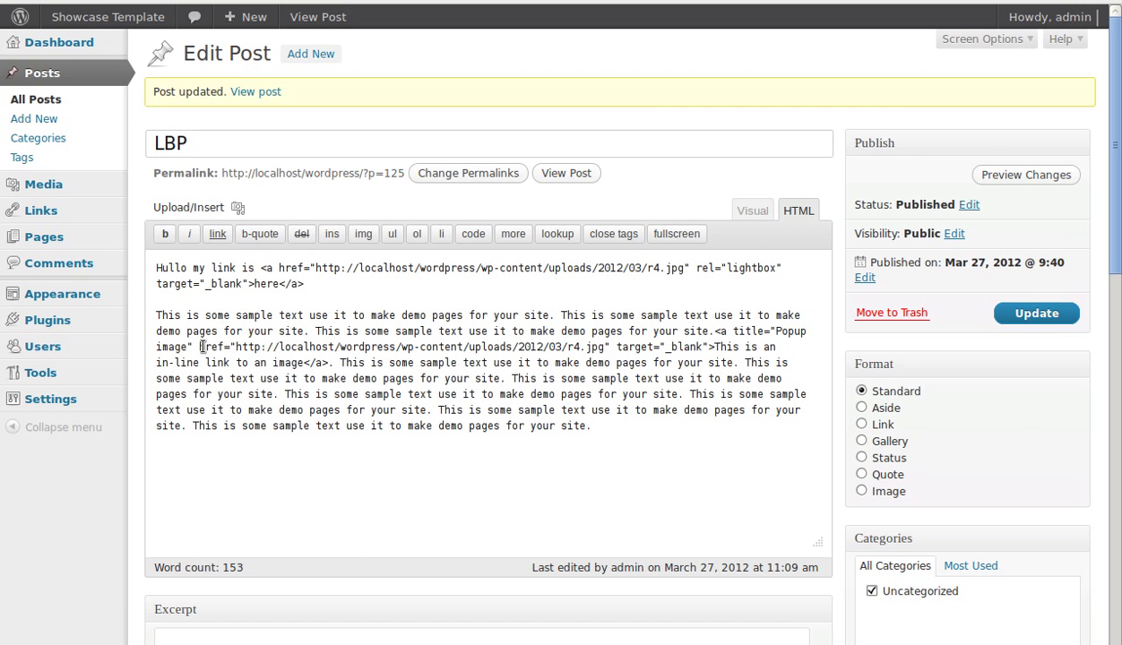
Paste rel="lightbox" right after r4.jpg" in the second link's markup and update the post
left_click_drag(198, 346, 607, 348)
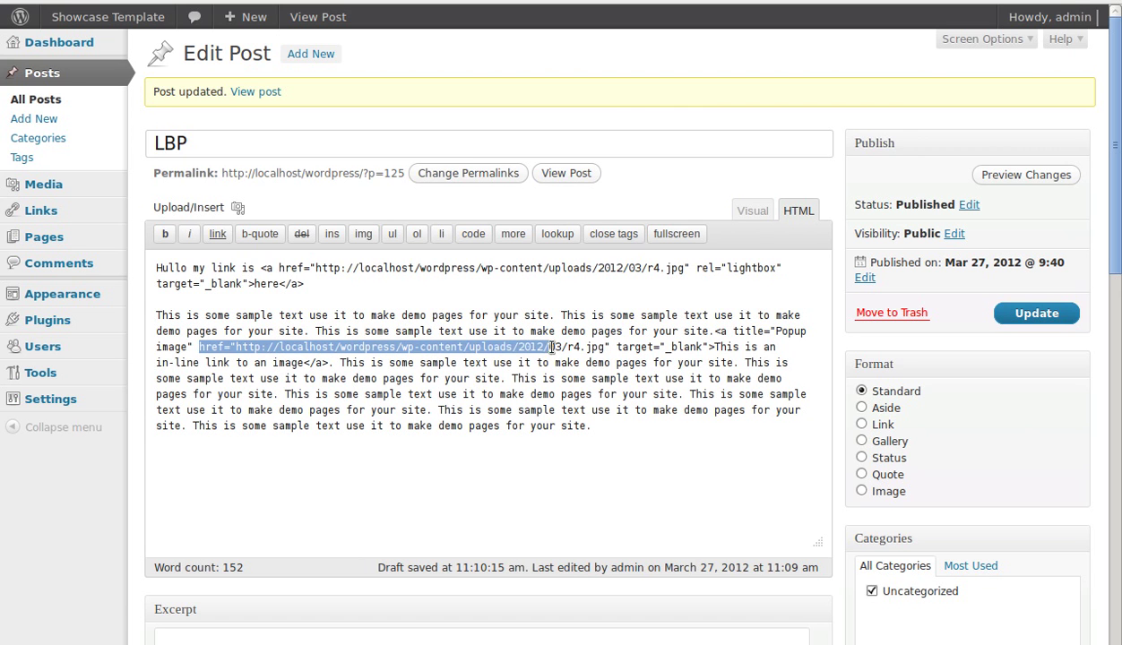
left_click(609, 347)
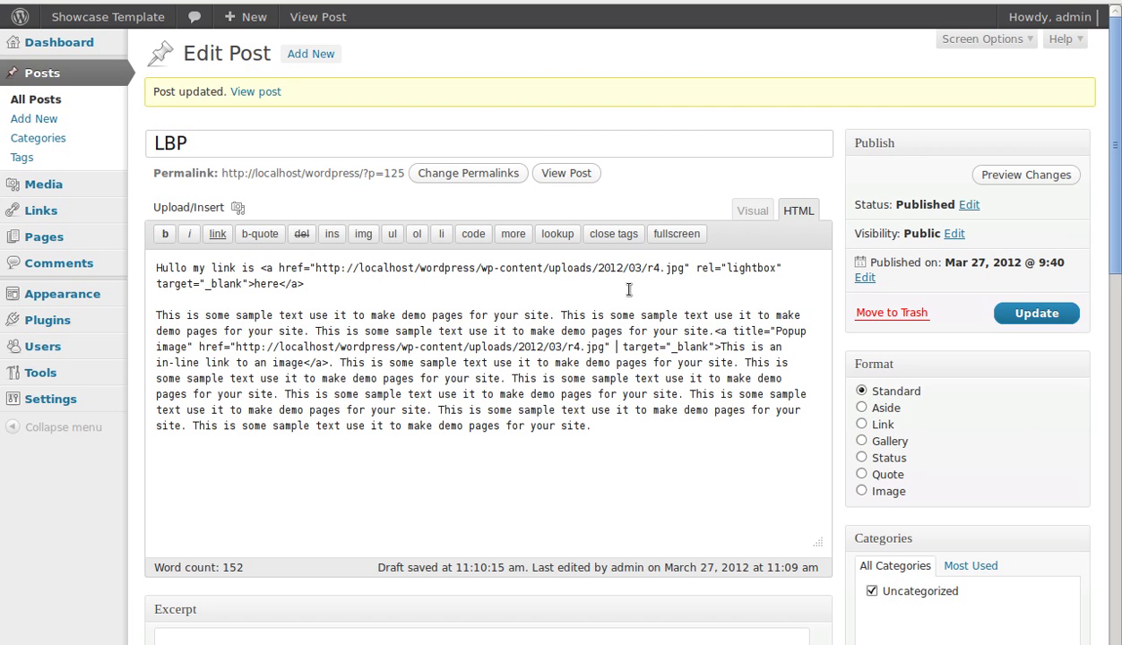
key("ctrl+v")
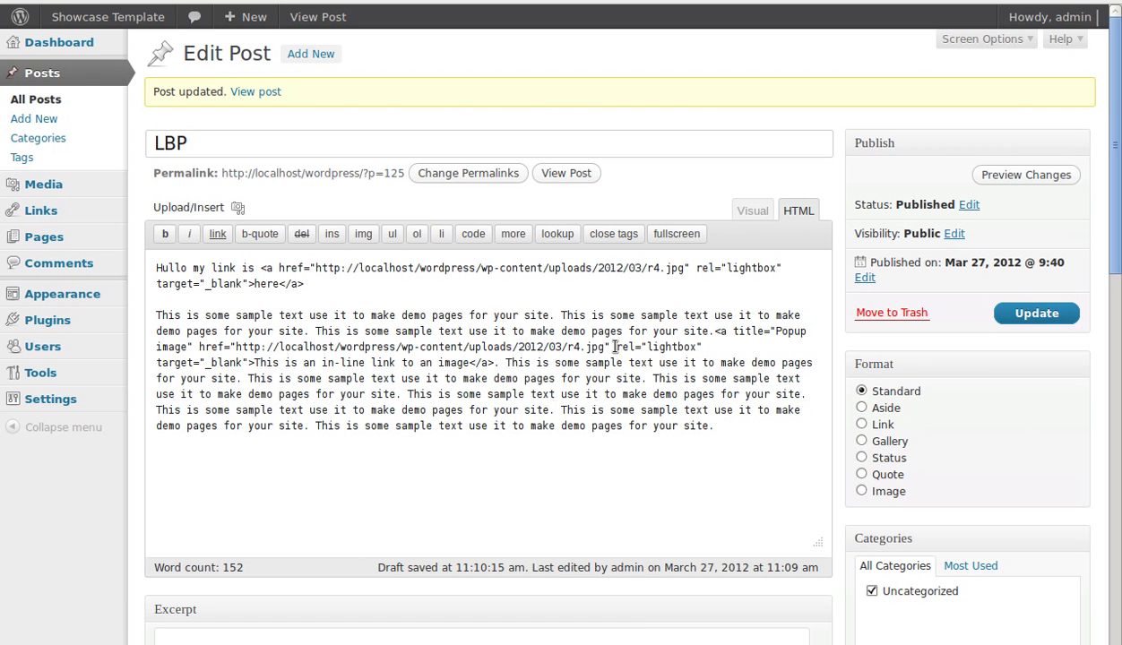
left_click_drag(611, 346, 618, 347)
left_click(641, 347)
left_click(1007, 315)
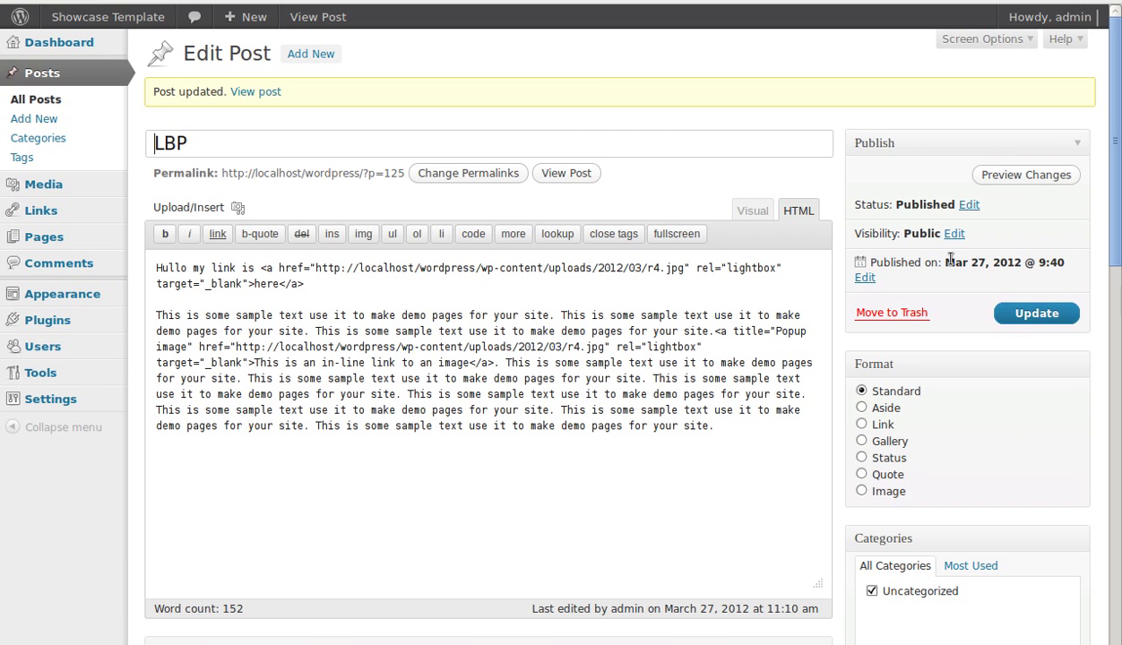
View the published post, open the in-line link's radio lightbox popup, then close it
left_click(557, 176)
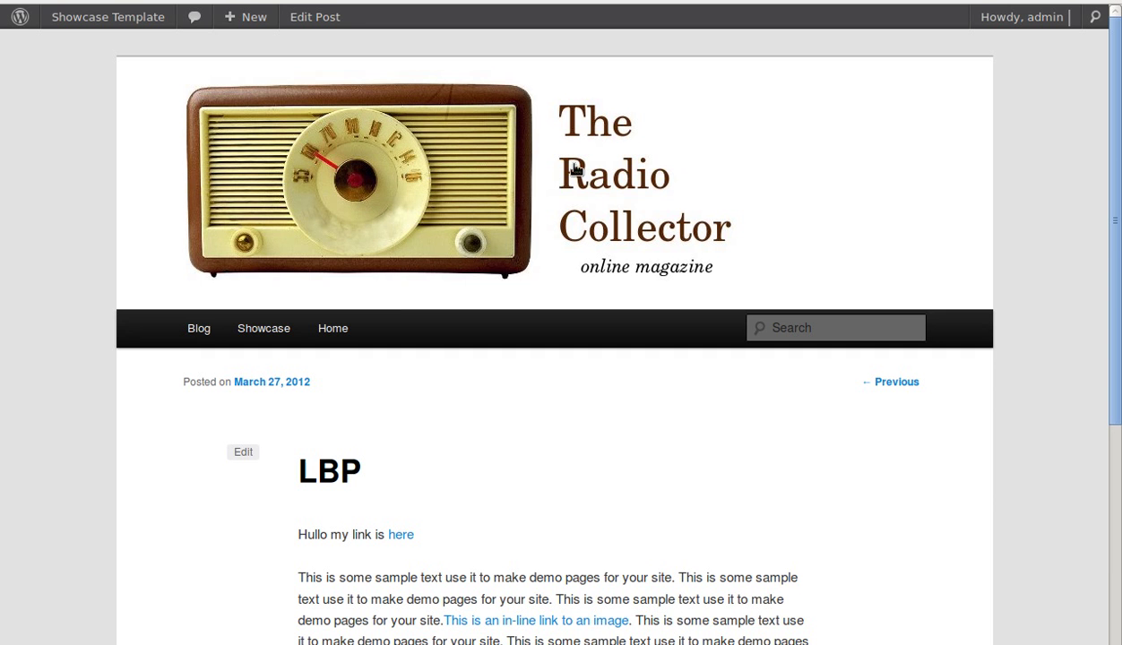
scroll(618, 529, "down", 3)
left_click(541, 375)
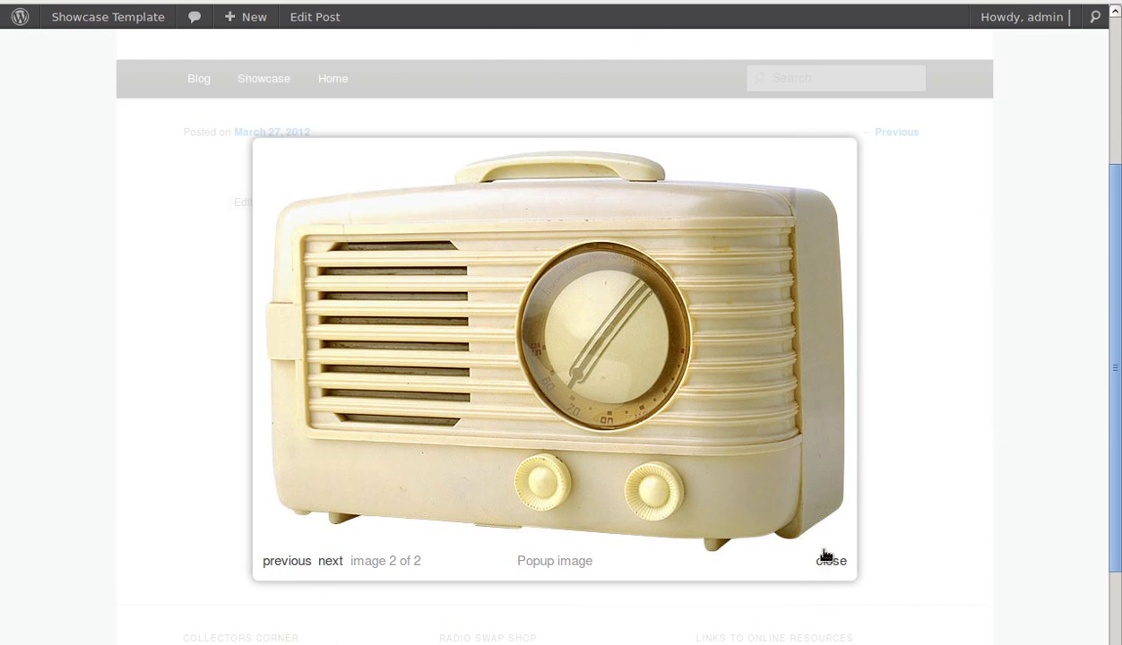
left_click(825, 556)
left_click(587, 374)
left_click(815, 558)
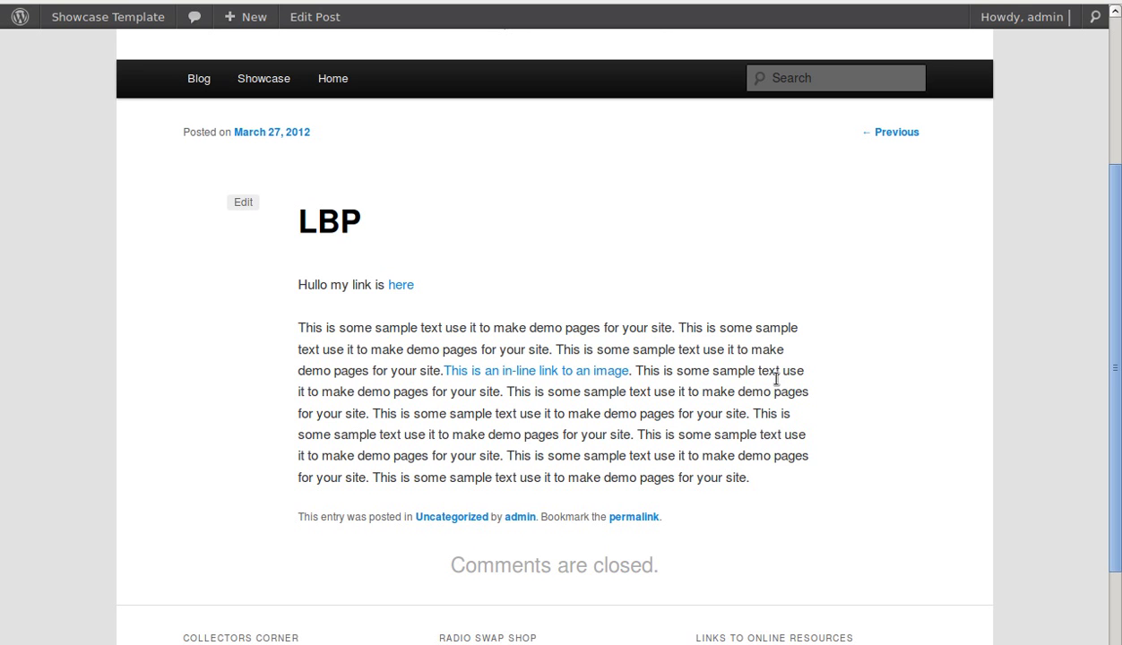
scroll(776, 379, "up", 5)
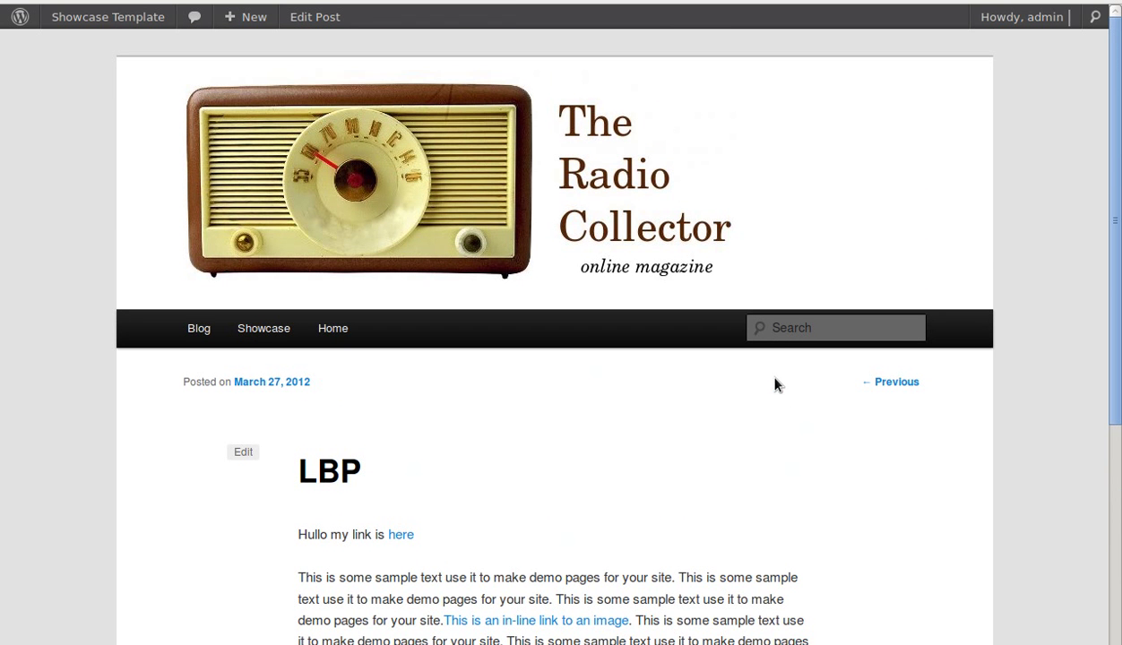